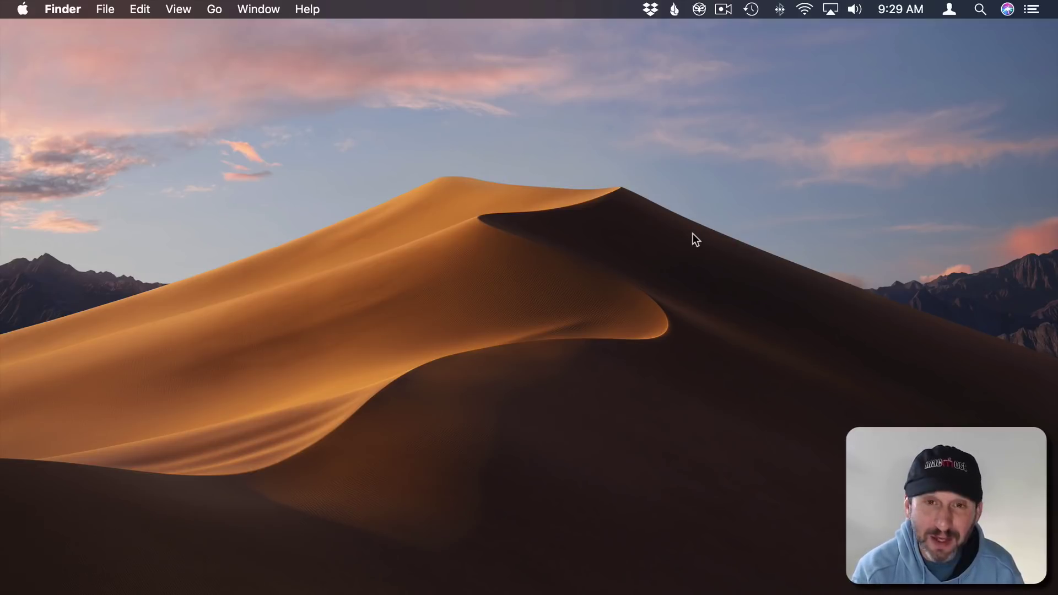
# Open Activity Monitor, add the Preventing Sleep column, sort by it, and select hidd
pyautogui.press('super+space')
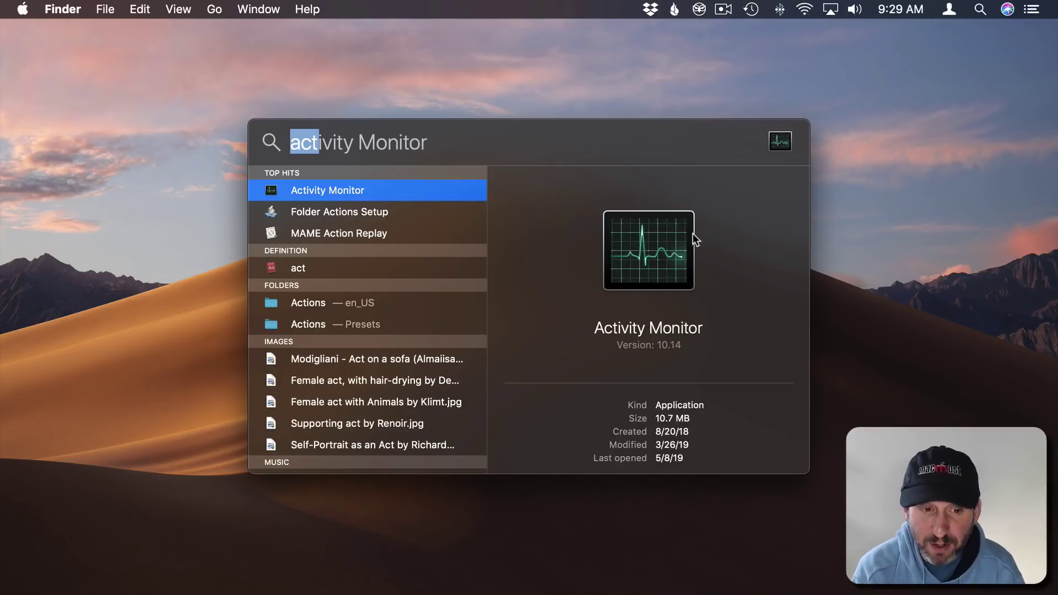
pyautogui.press('Return')
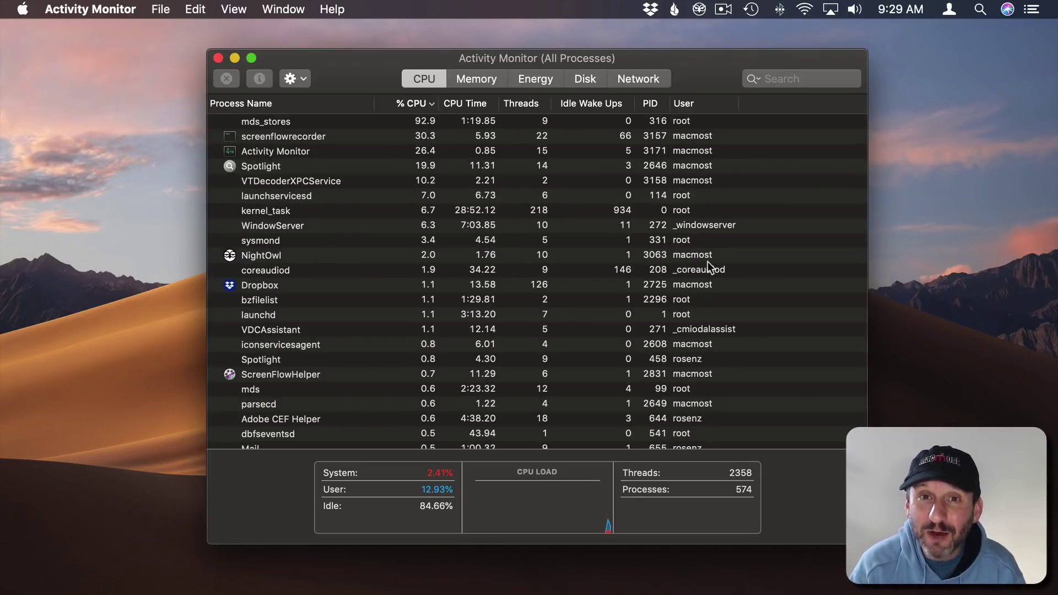
pyautogui.click(237, 10)
pyautogui.moveTo(244, 30)
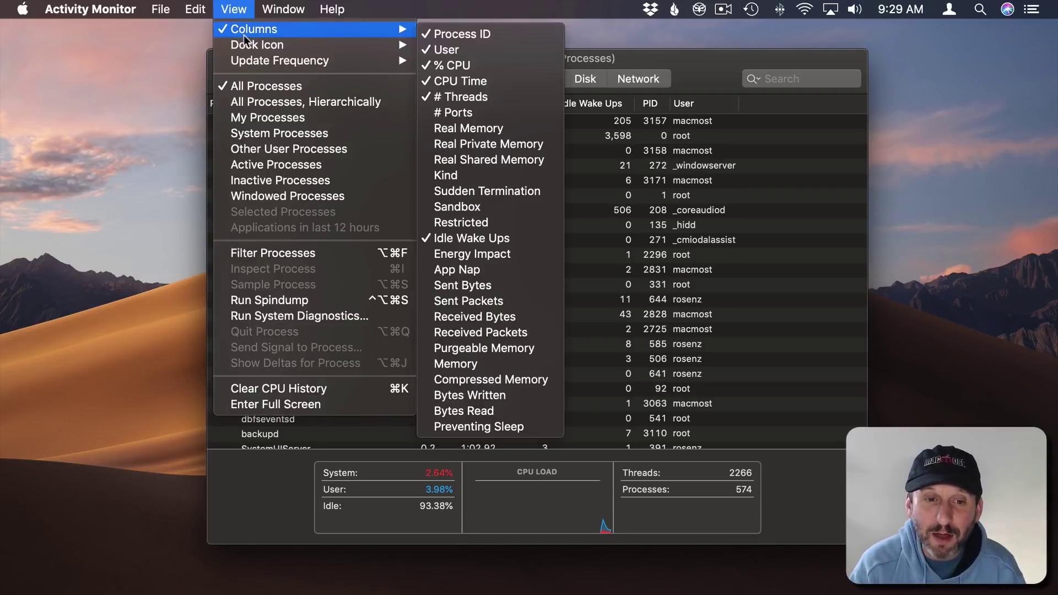
pyautogui.click(479, 427)
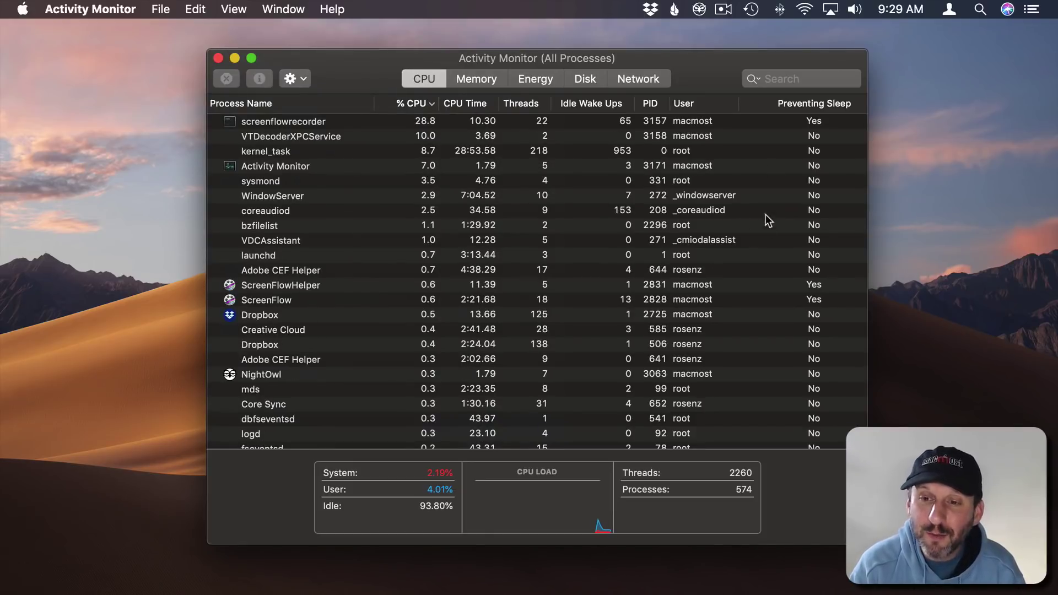
pyautogui.click(835, 104)
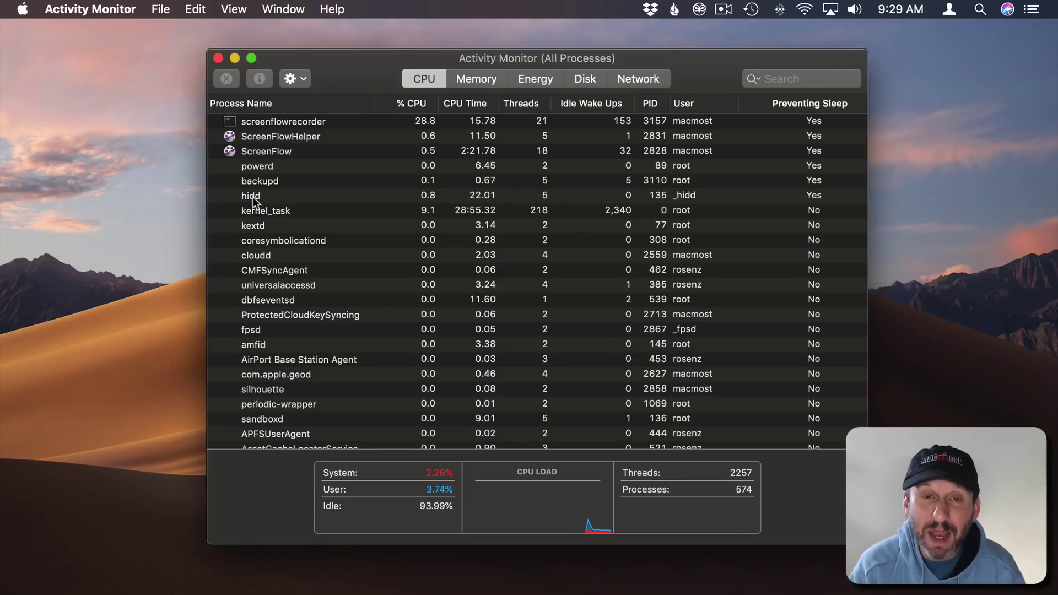
pyautogui.click(253, 197)
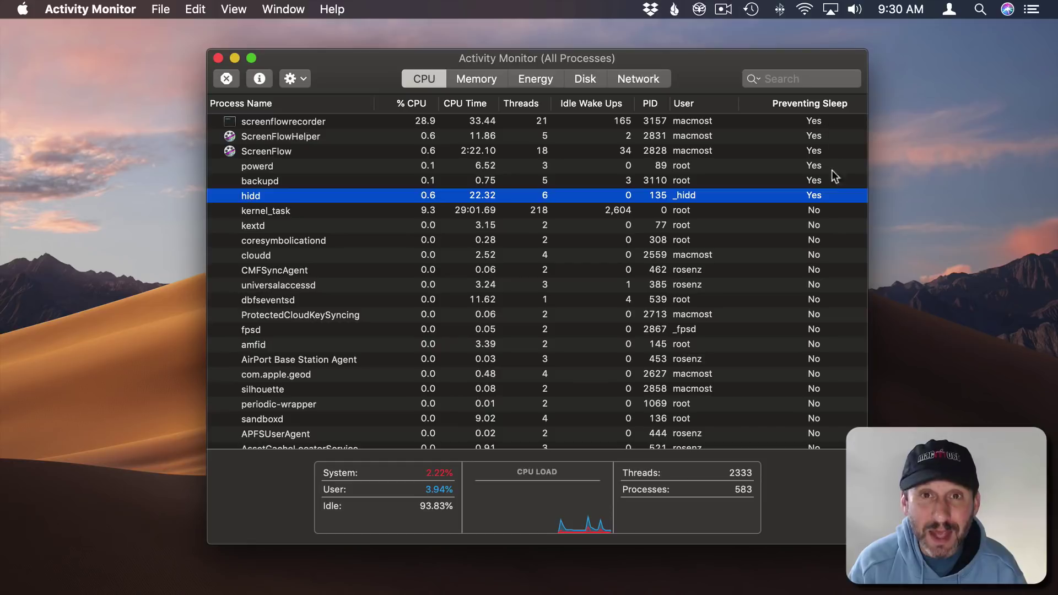
# Quit Activity Monitor and view Users & Groups Login Items, selecting NightOwl
pyautogui.press('super+q')
pyautogui.click(23, 9)
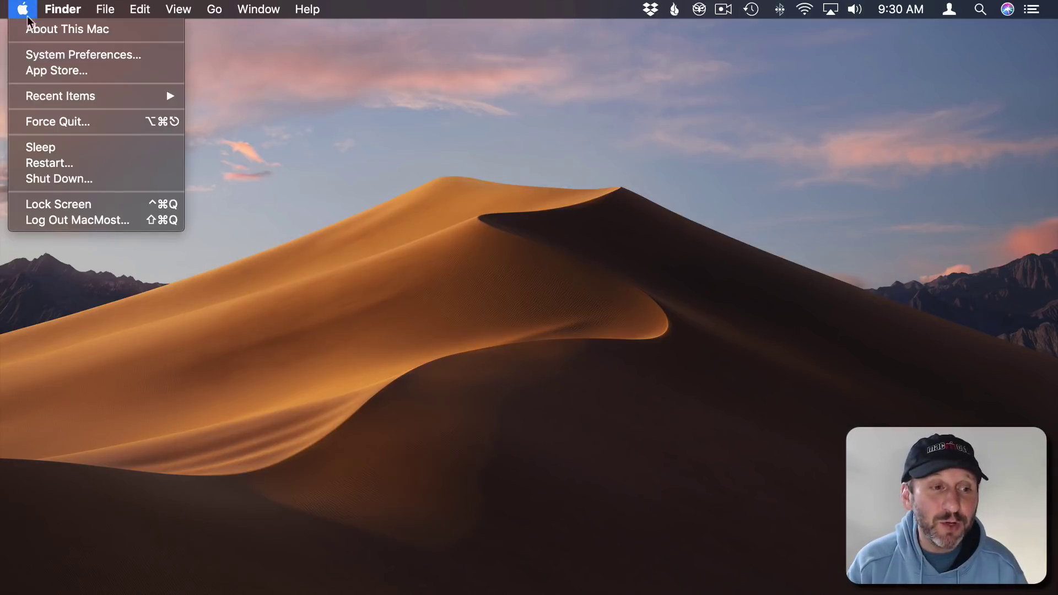
pyautogui.click(51, 54)
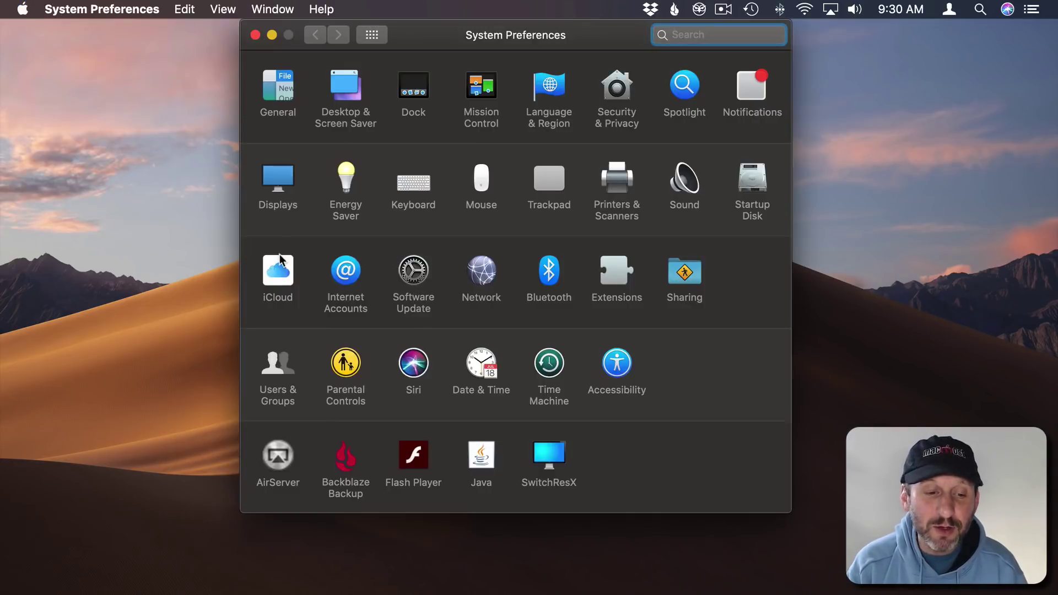
pyautogui.click(270, 365)
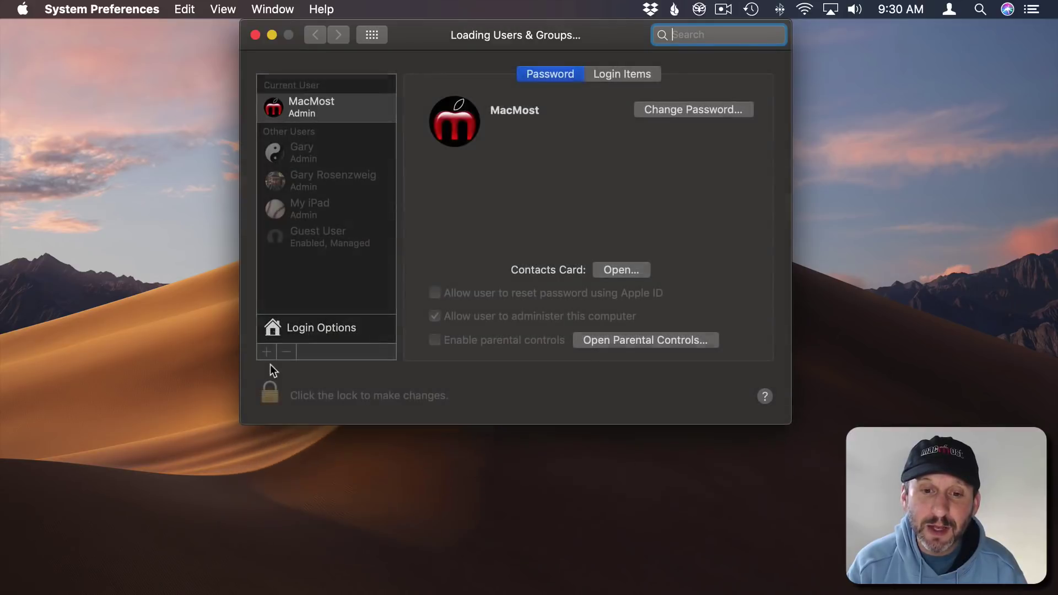
pyautogui.click(628, 75)
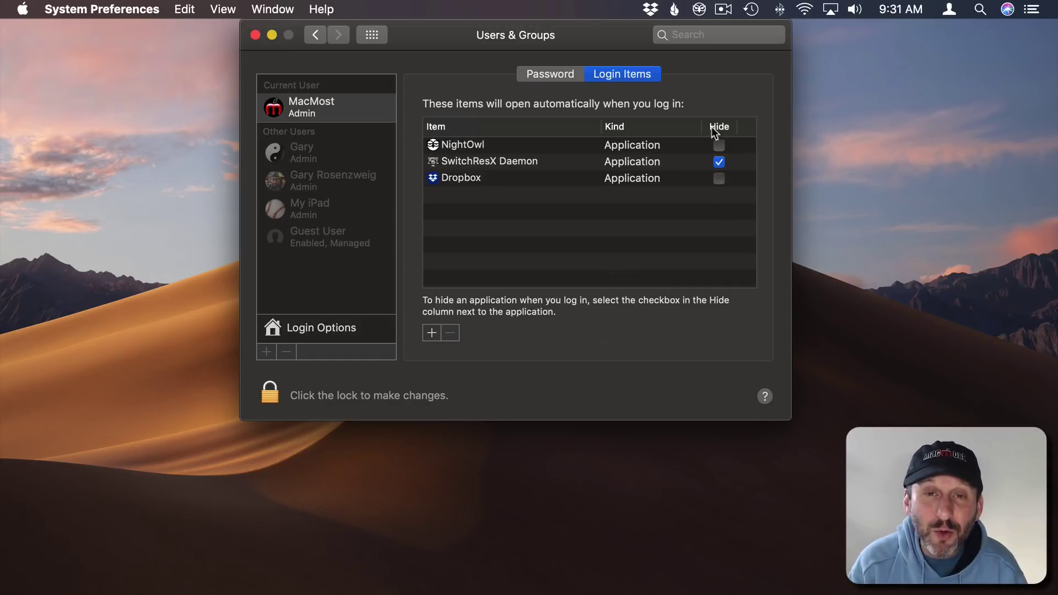
pyautogui.click(466, 149)
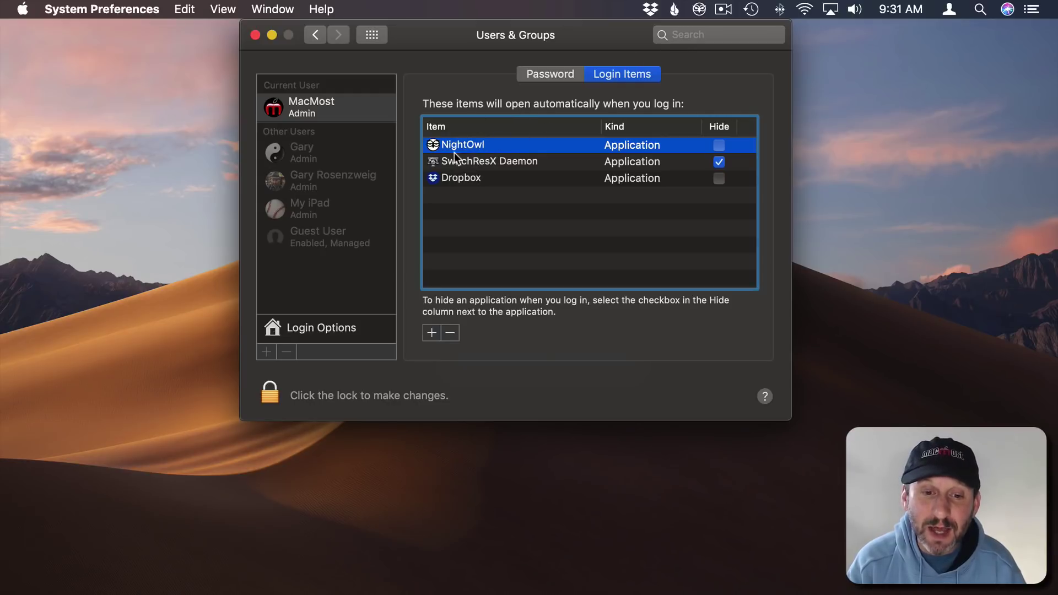
# Uncheck Run on Boot in NightOwl's menu bar settings
pyautogui.click(699, 11)
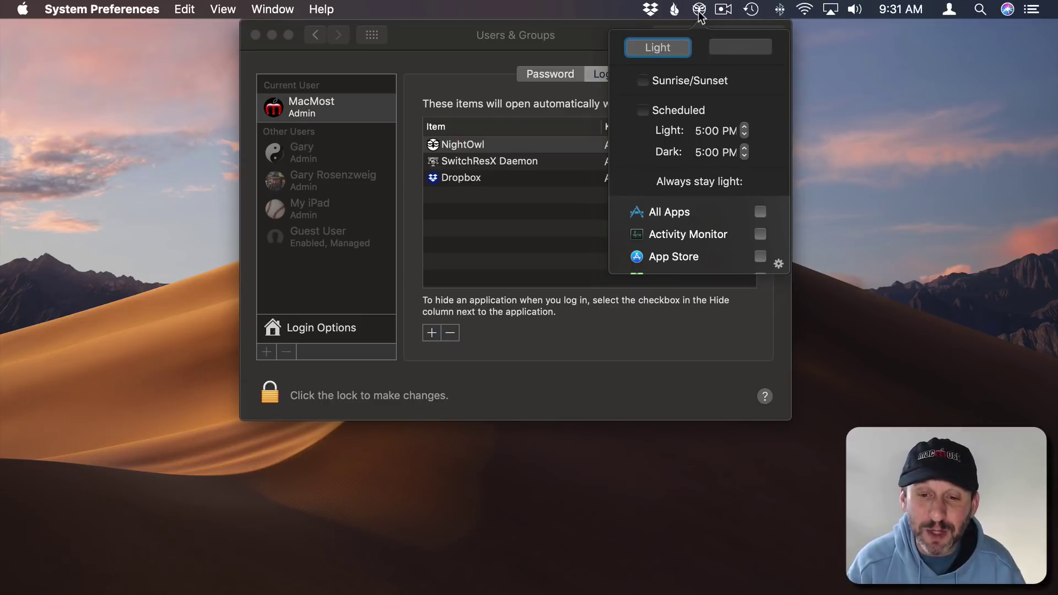
pyautogui.click(778, 264)
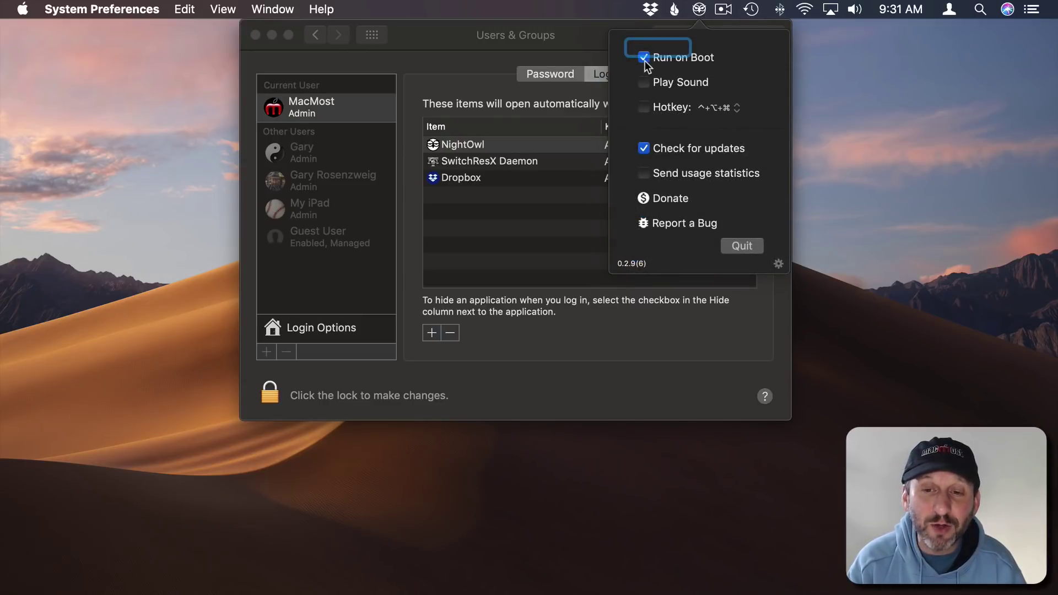
pyautogui.click(644, 58)
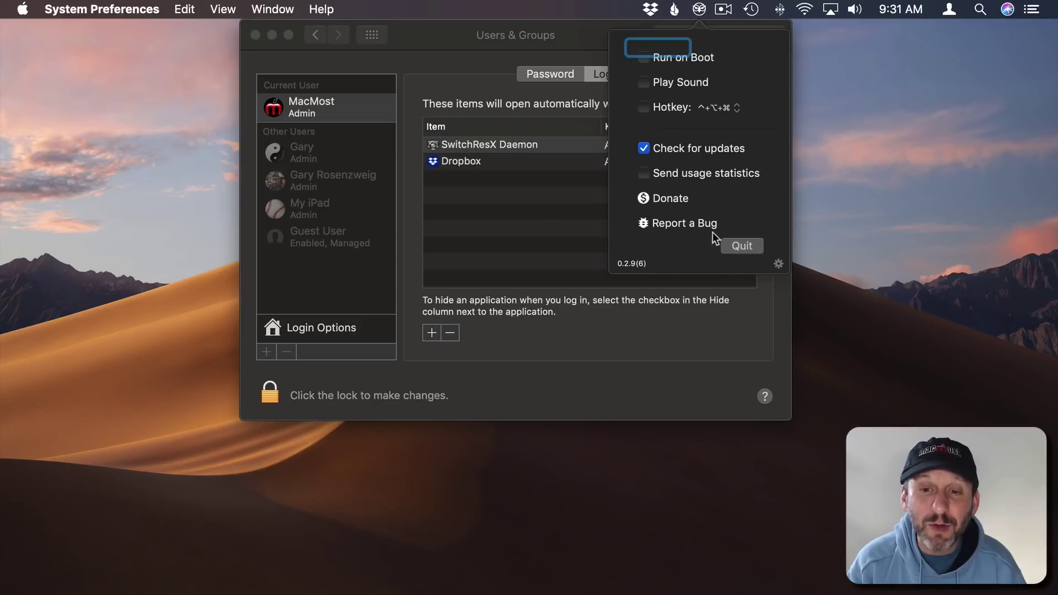
# Inspect the SwitchResX Daemon and Dropbox login items' context menus, then dismiss them
pyautogui.click(490, 59)
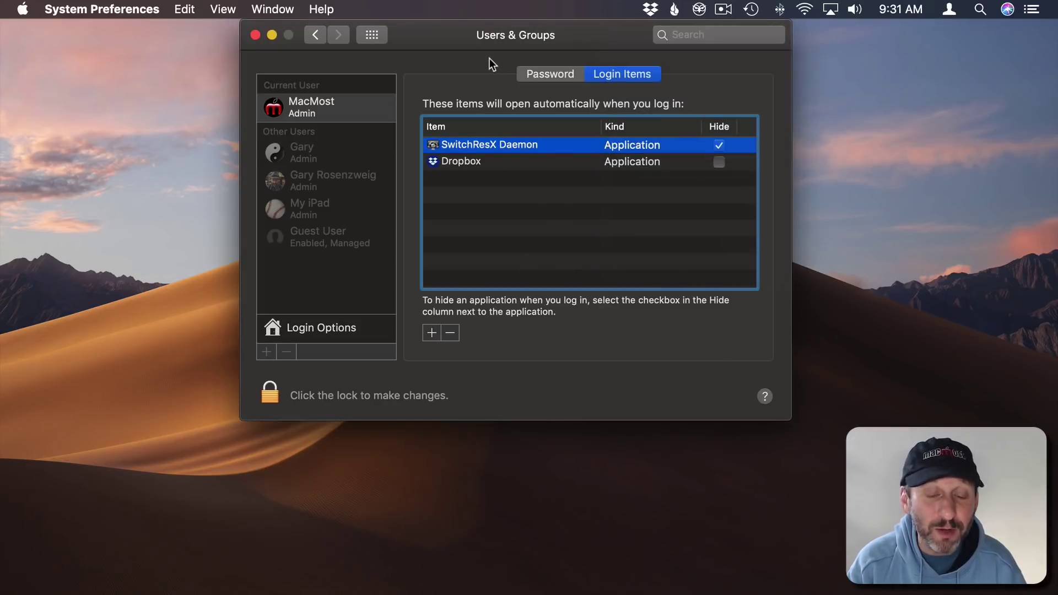
pyautogui.rightClick(484, 147)
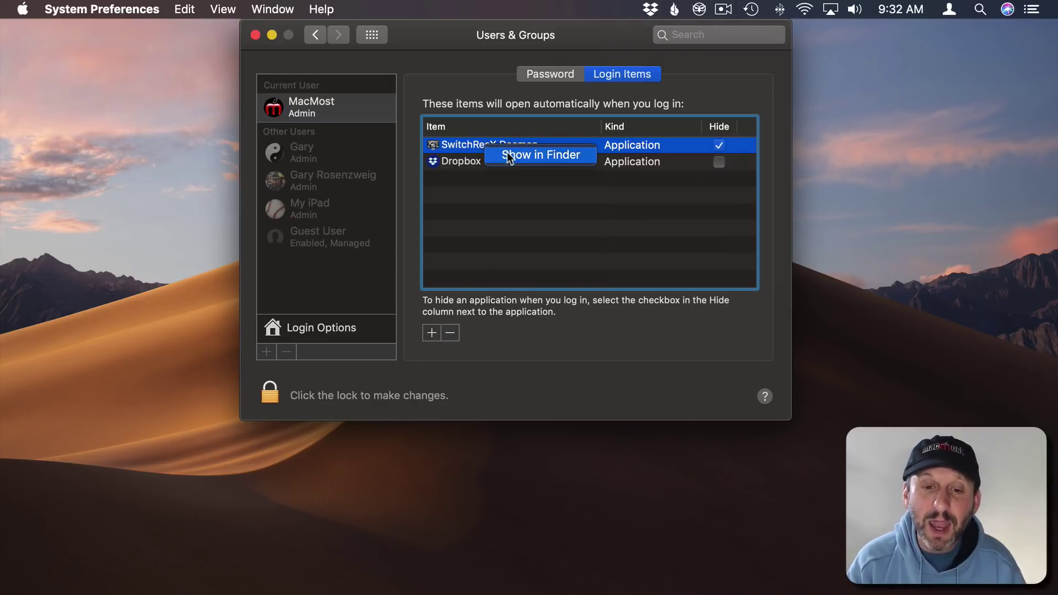
pyautogui.click(463, 165)
pyautogui.click(459, 163)
pyautogui.rightClick(481, 163)
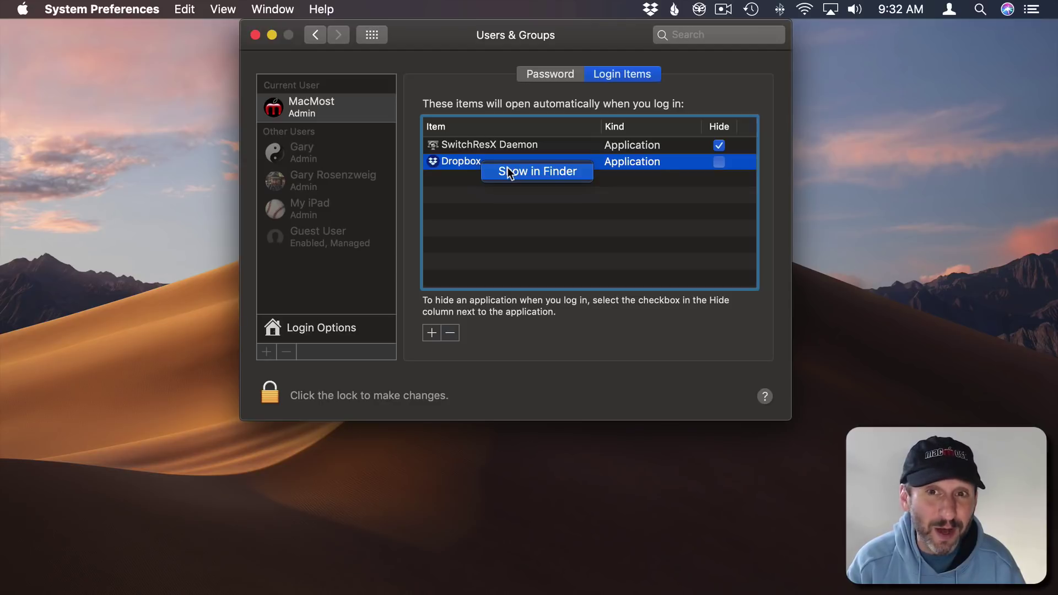
pyautogui.click(505, 196)
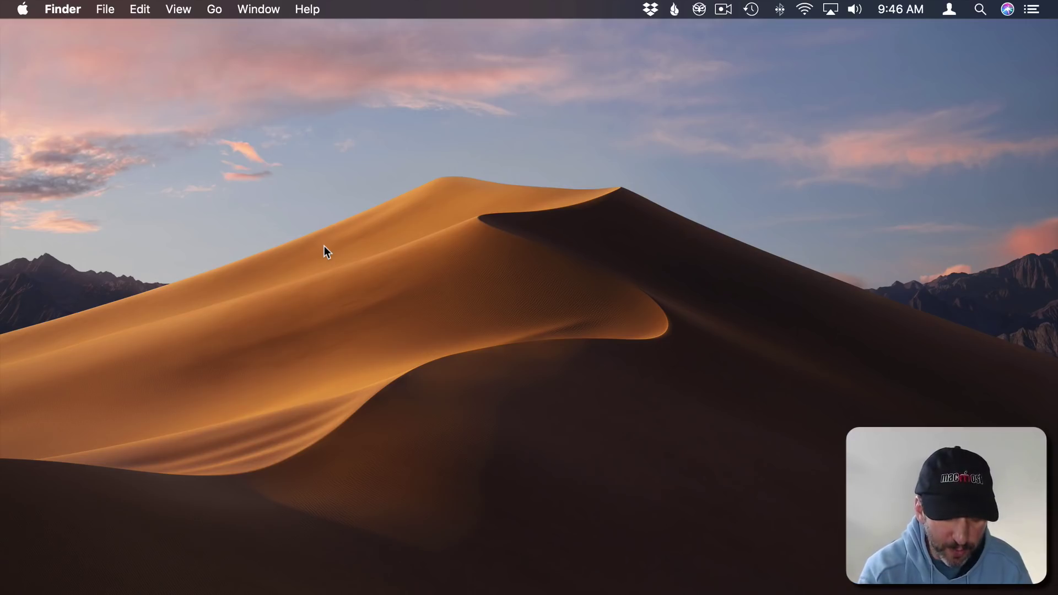
# Launch Terminal via Spotlight and run pmset -g assertions
pyautogui.press('super+space')
pyautogui.write('ter')
pyautogui.press('Return')
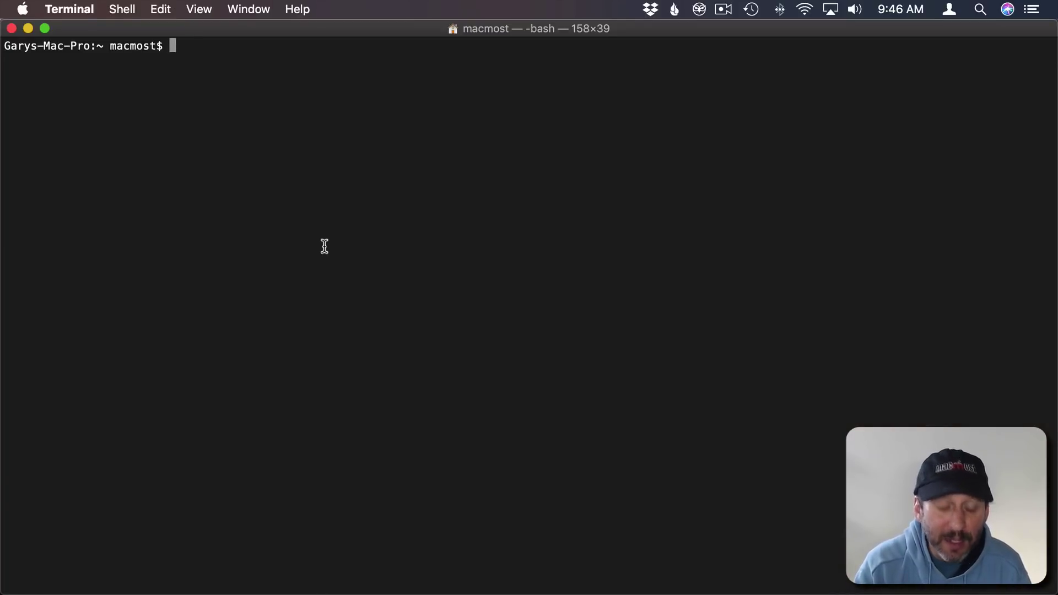
pyautogui.write('pmset -g ')
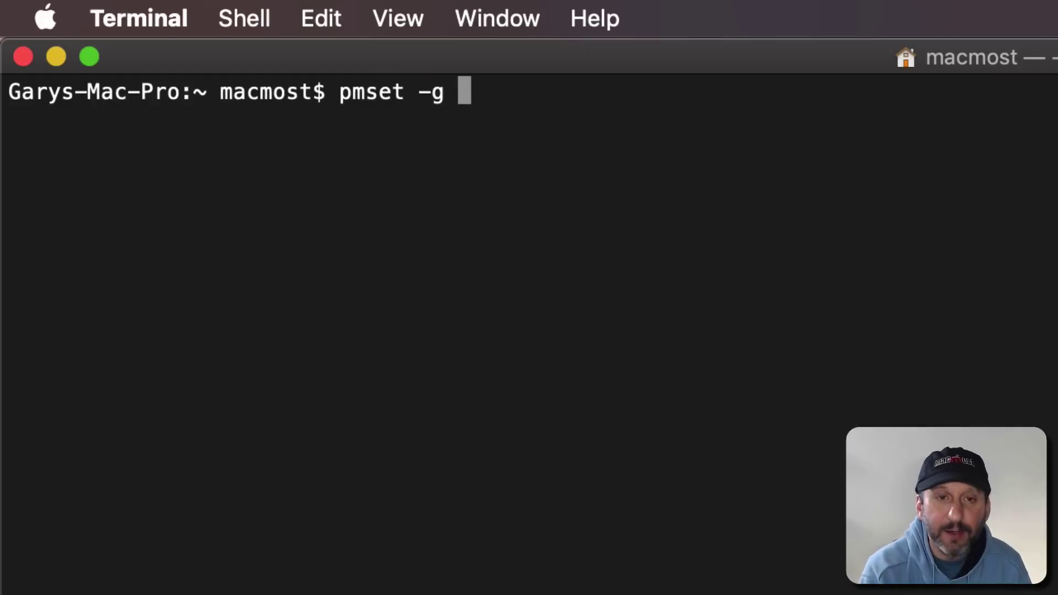
pyautogui.write('assertions')
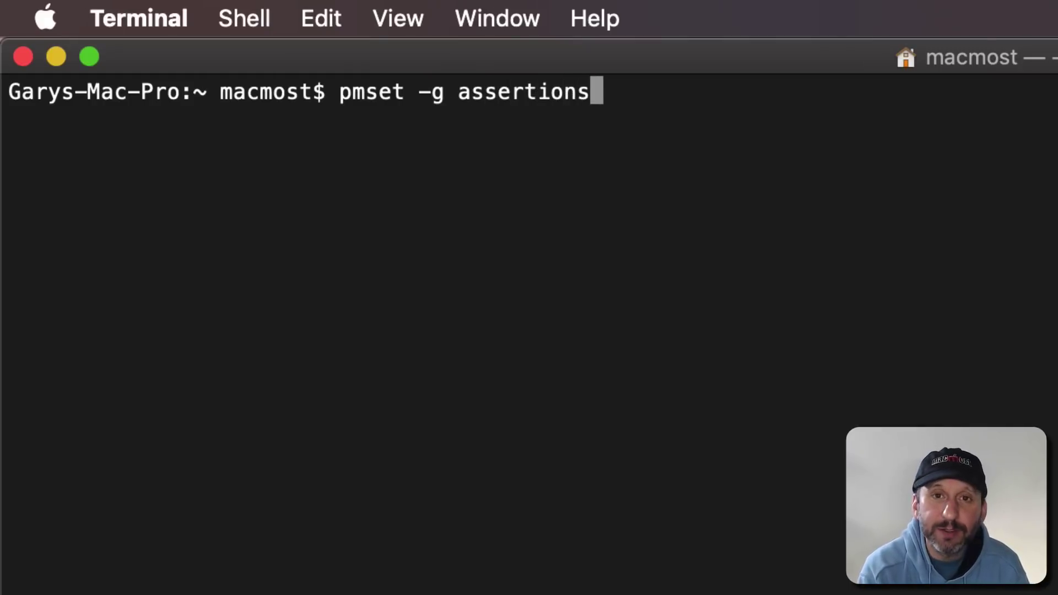
pyautogui.press('Return')
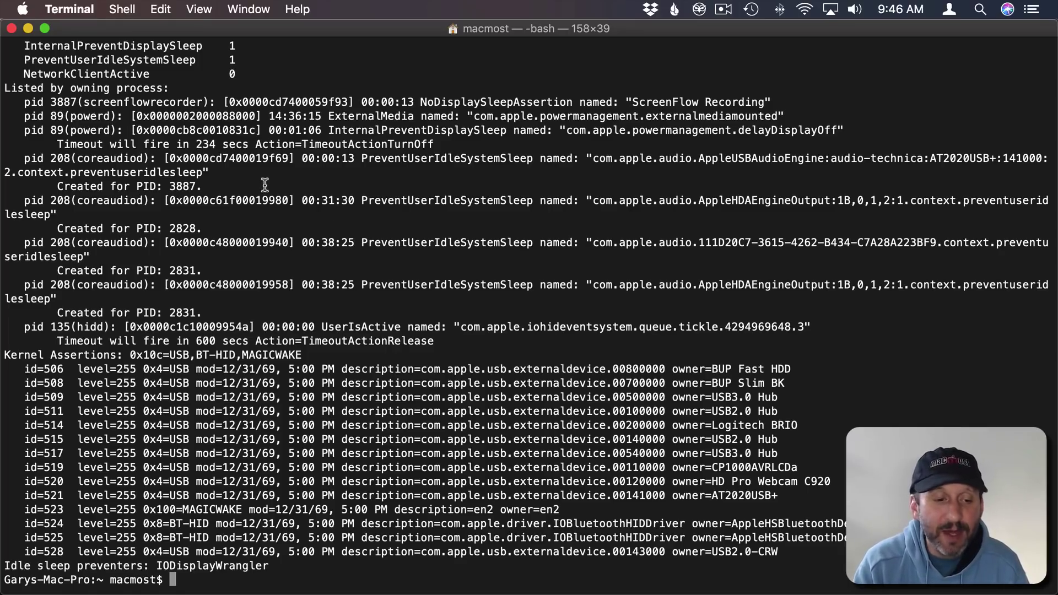
# Highlight PreventUserIdleDisplaySleep, ExternalMedia, ScreenFlow and AppleUSBAudioEngine in the assertions output
pyautogui.scroll(5, 265, 185)
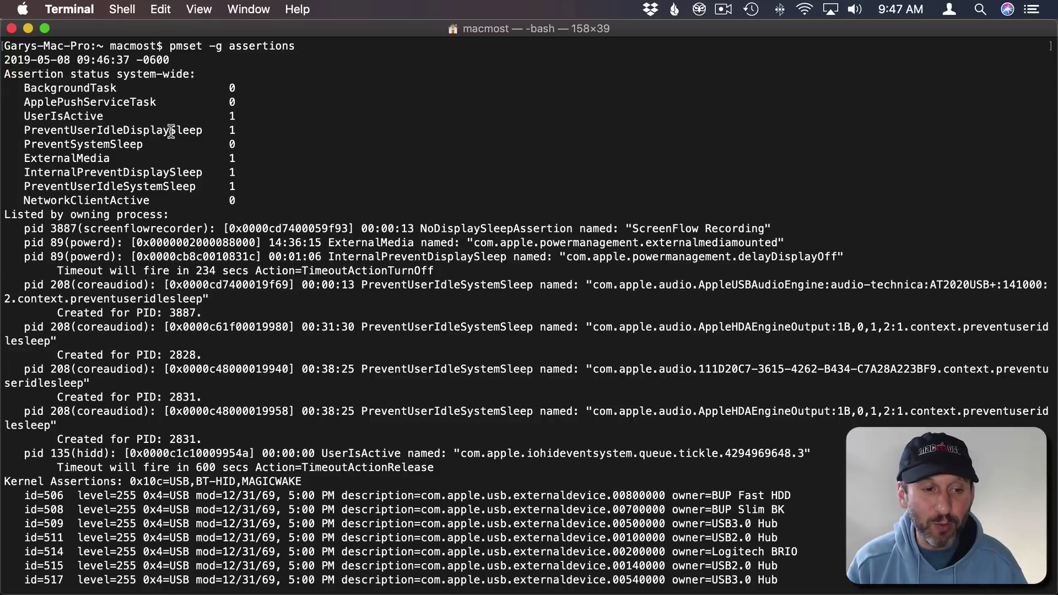
pyautogui.doubleClick(146, 132)
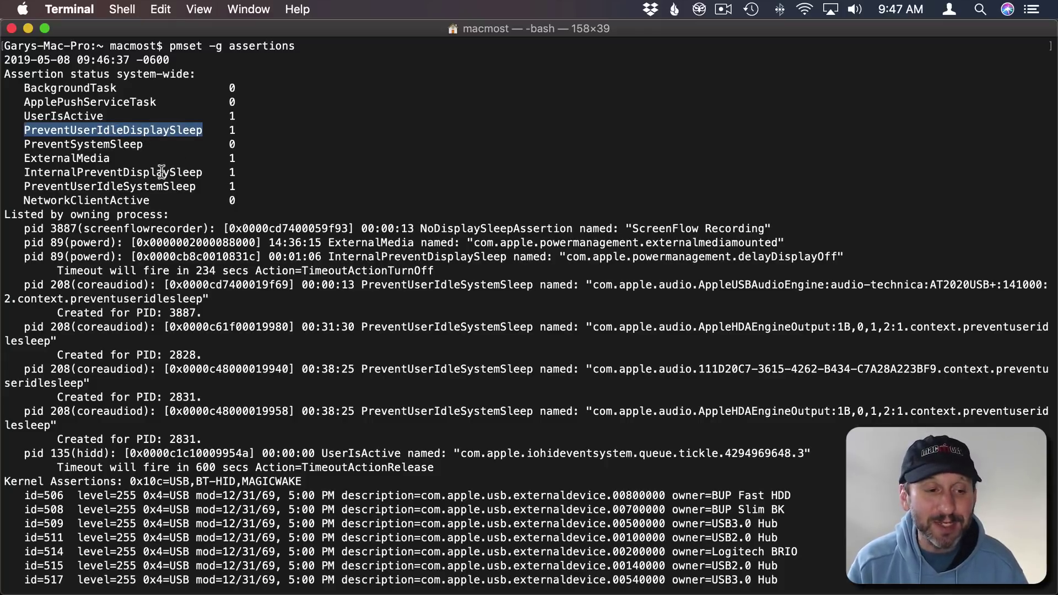
pyautogui.doubleClick(87, 160)
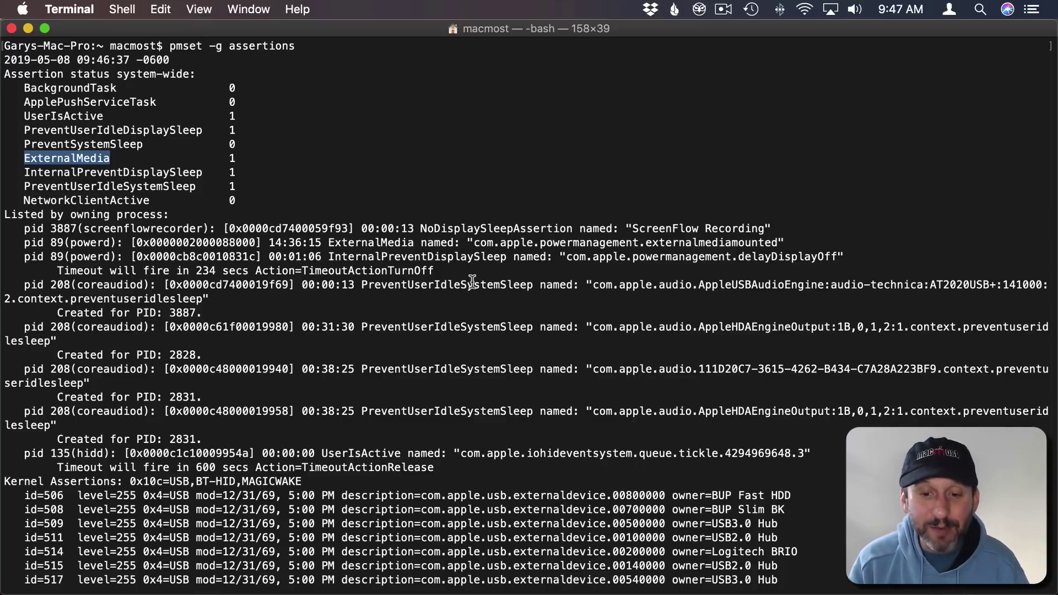
pyautogui.doubleClick(667, 229)
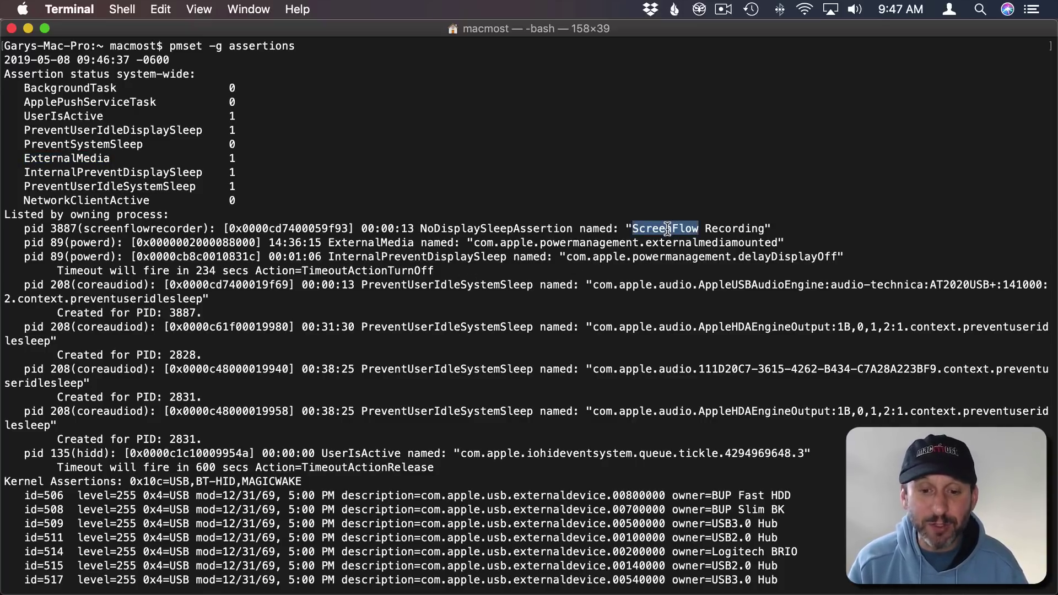
pyautogui.doubleClick(761, 284)
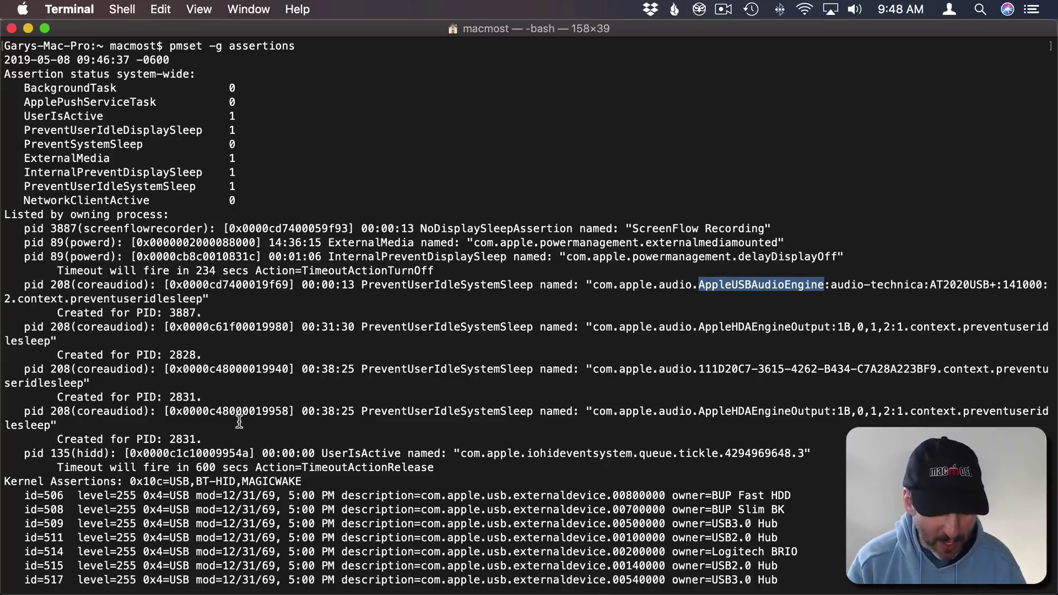
# Clear Terminal and run pmset -g log | grep -e " Sleep " -e " Wake " | tail -n 50
pyautogui.press('super+k')
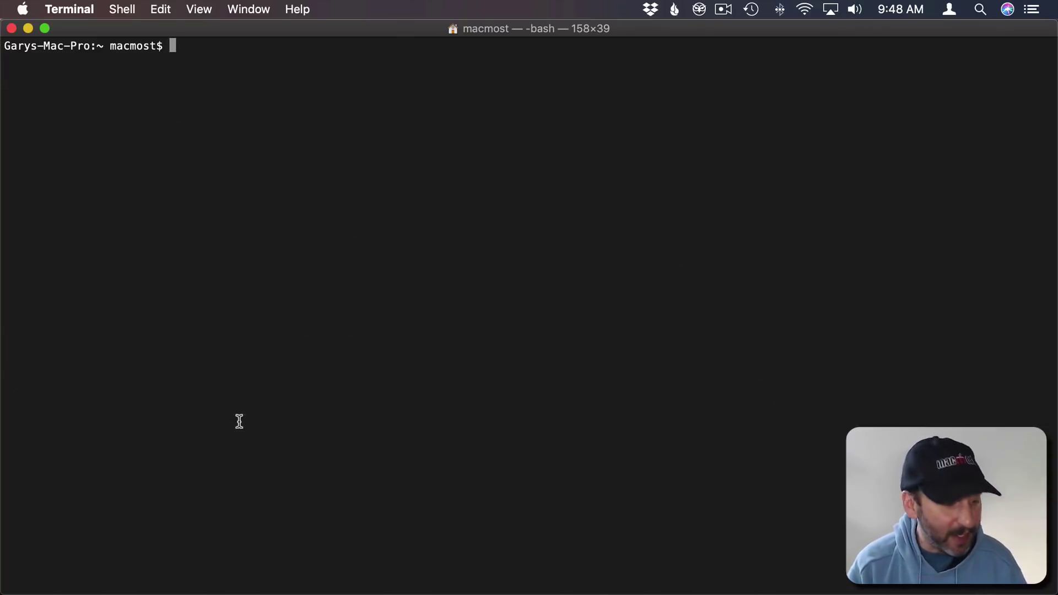
pyautogui.write('pmset -g log | grep -e " Sleep " -e " Wake " | tail -n 50')
pyautogui.press('Return')
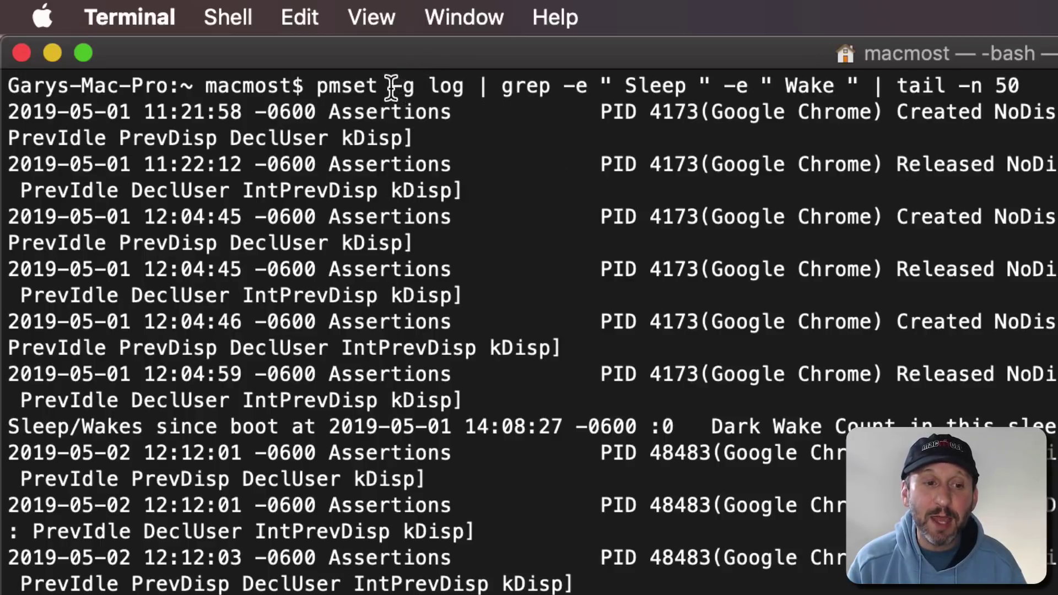
# Highlight the command's log, grep and Sleep parts, then Google Chrome and Video Wake Lock
pyautogui.doubleClick(445, 87)
pyautogui.doubleClick(519, 88)
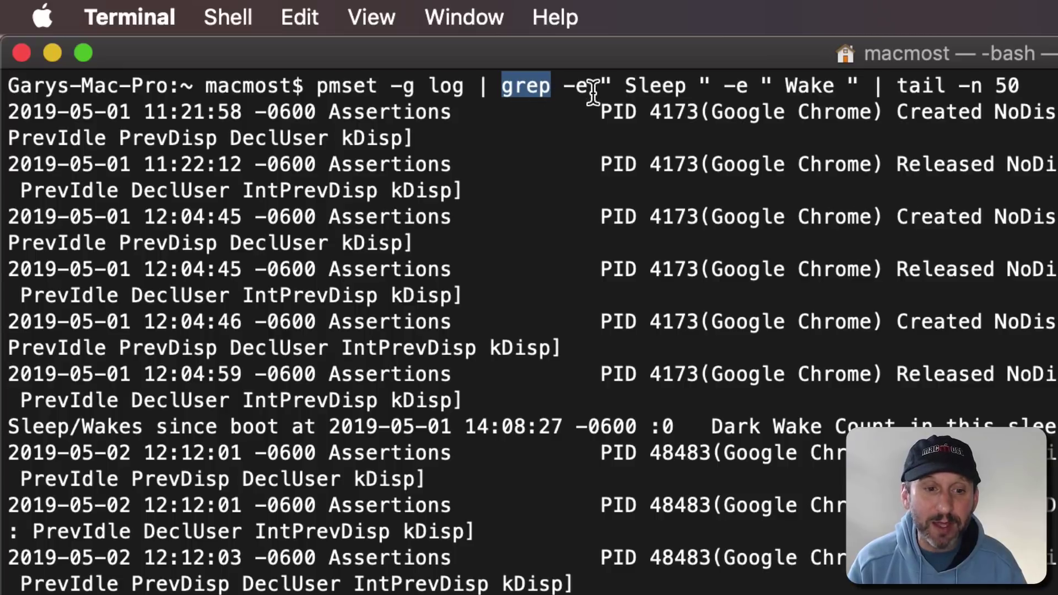
pyautogui.moveTo(600, 87); pyautogui.dragTo(1036, 87)
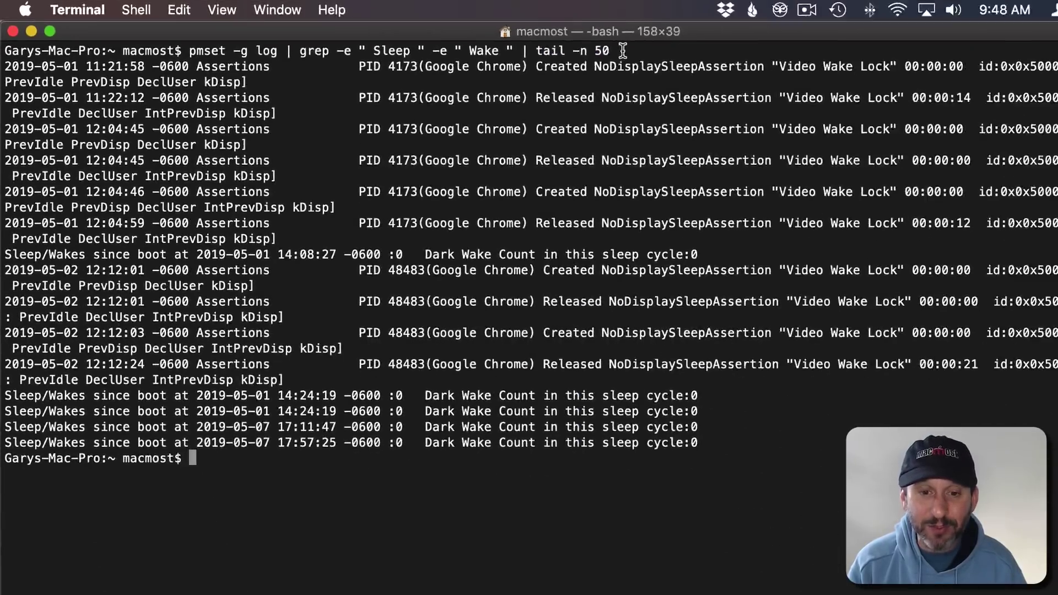
pyautogui.click(517, 157)
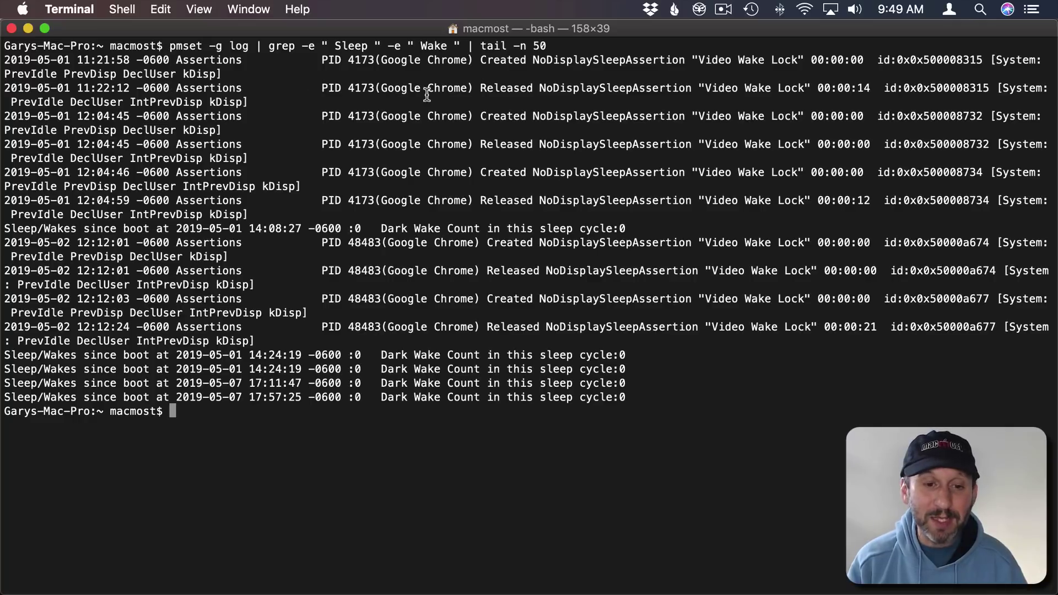
pyautogui.moveTo(382, 60); pyautogui.dragTo(466, 59)
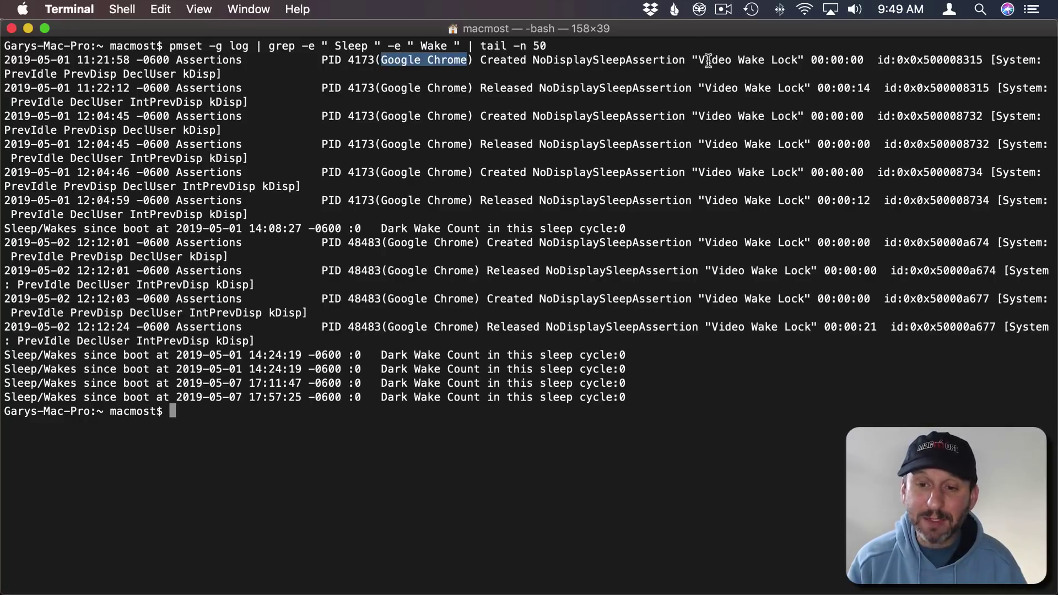
pyautogui.moveTo(700, 60); pyautogui.dragTo(782, 59)
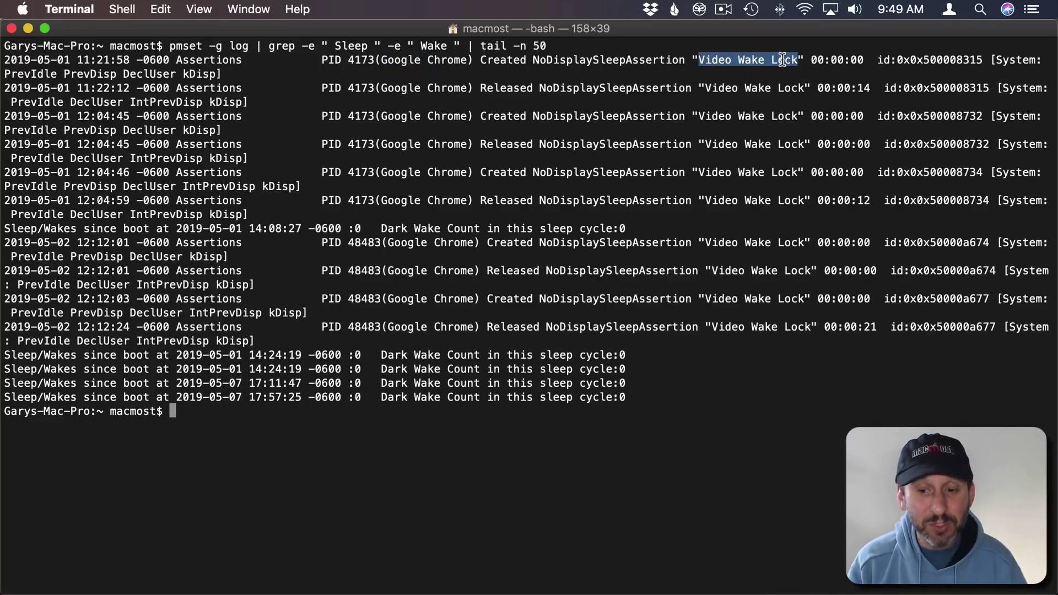
# Clear Terminal, paste the log show --last 4h Wake/Sleep command, and highlight log show and 4h
pyautogui.press('super+k')
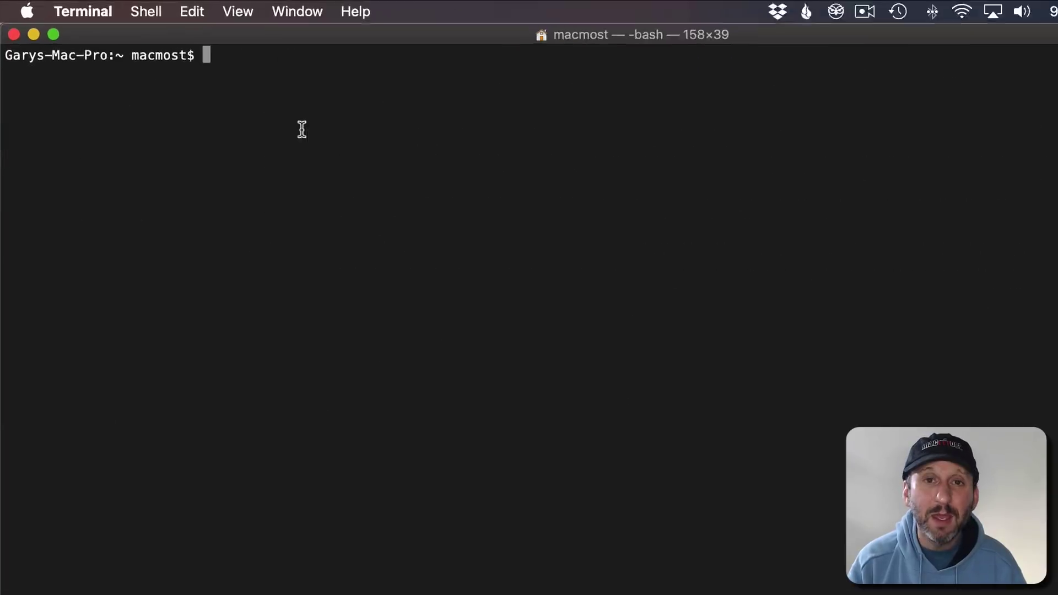
pyautogui.write('log show -last 4h --style syslog | fgrep -e " Wake " -e " Sleep "')
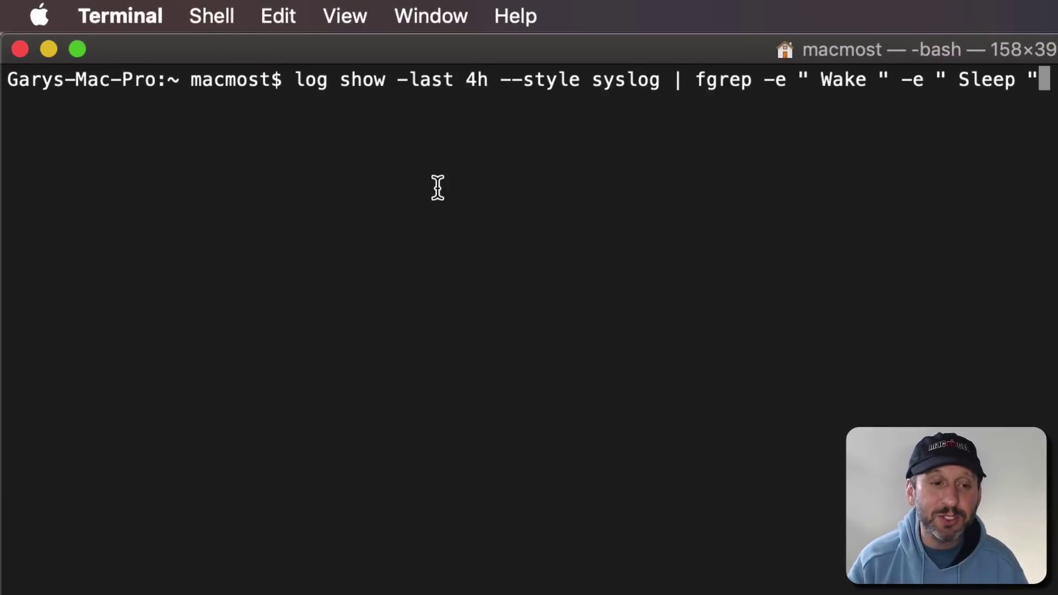
pyautogui.moveTo(296, 79); pyautogui.dragTo(369, 79)
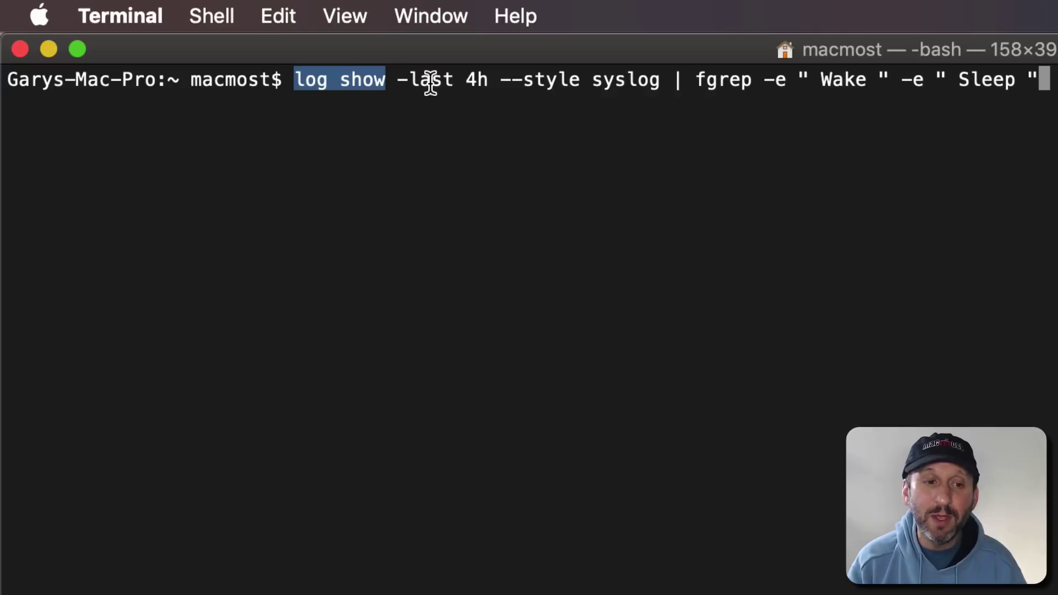
pyautogui.moveTo(468, 79); pyautogui.dragTo(487, 78)
pyautogui.click(501, 80)
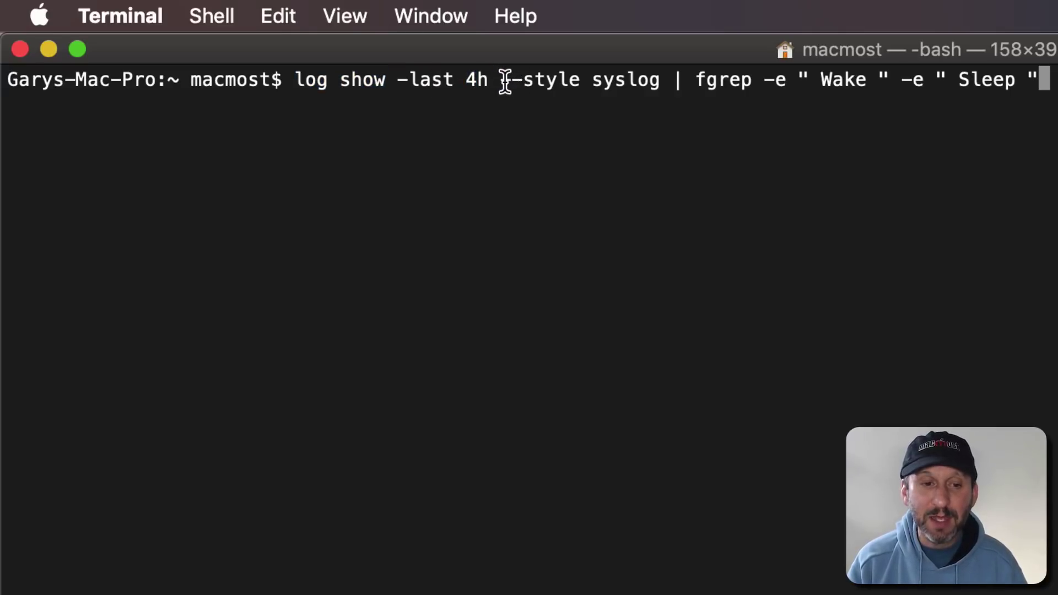
# Highlight the syslog style and Wake term, then run the four-hour log search
pyautogui.doubleClick(626, 82)
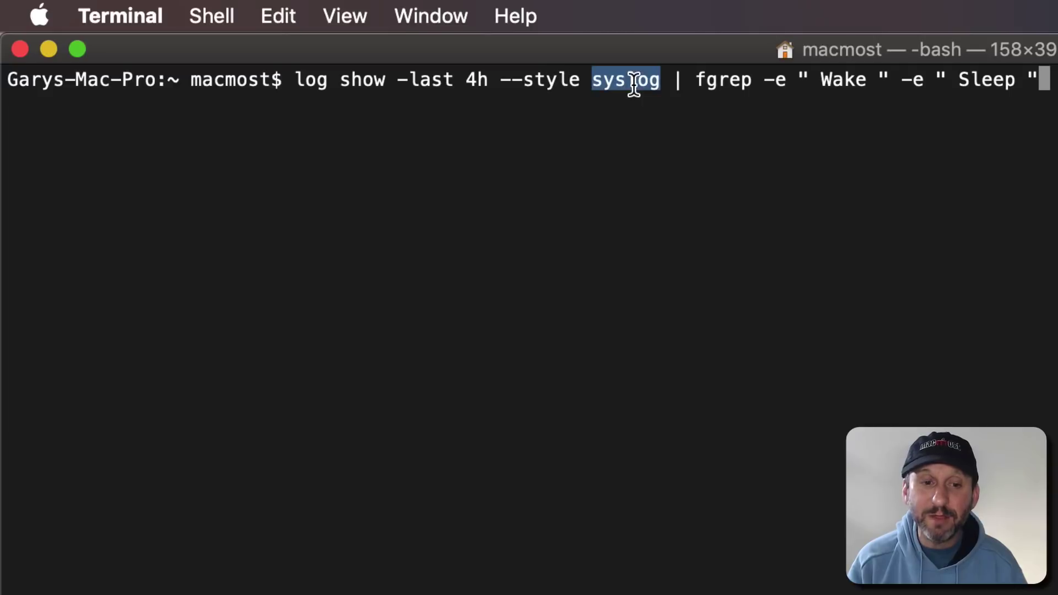
pyautogui.doubleClick(835, 79)
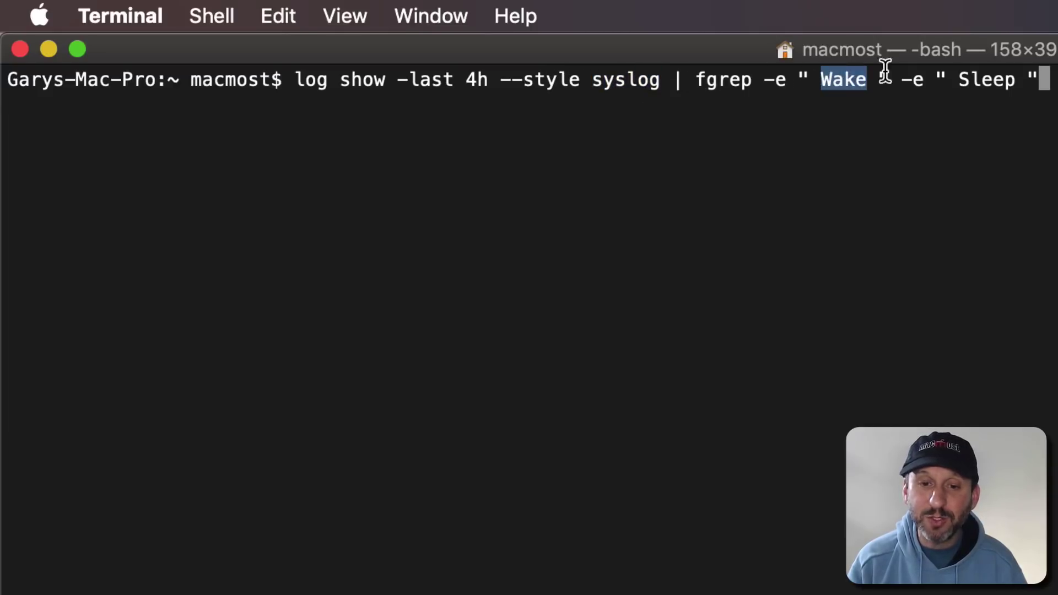
pyautogui.click(962, 71)
pyautogui.press('Return')
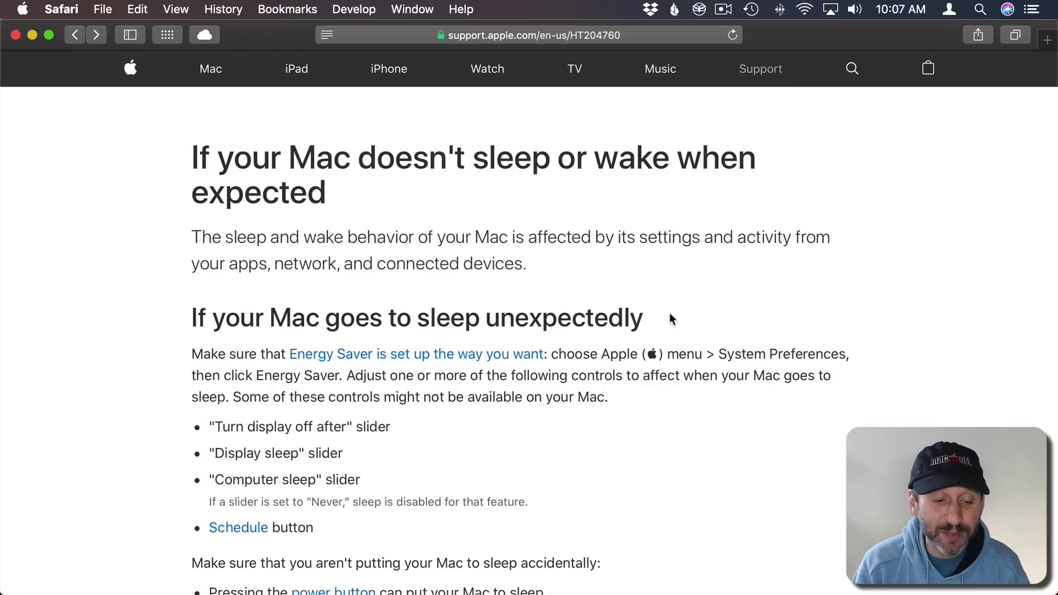
# Scroll the HT204760 article down to its not-sleeping and unexpected-wake sections
pyautogui.scroll(-10, 669, 312)
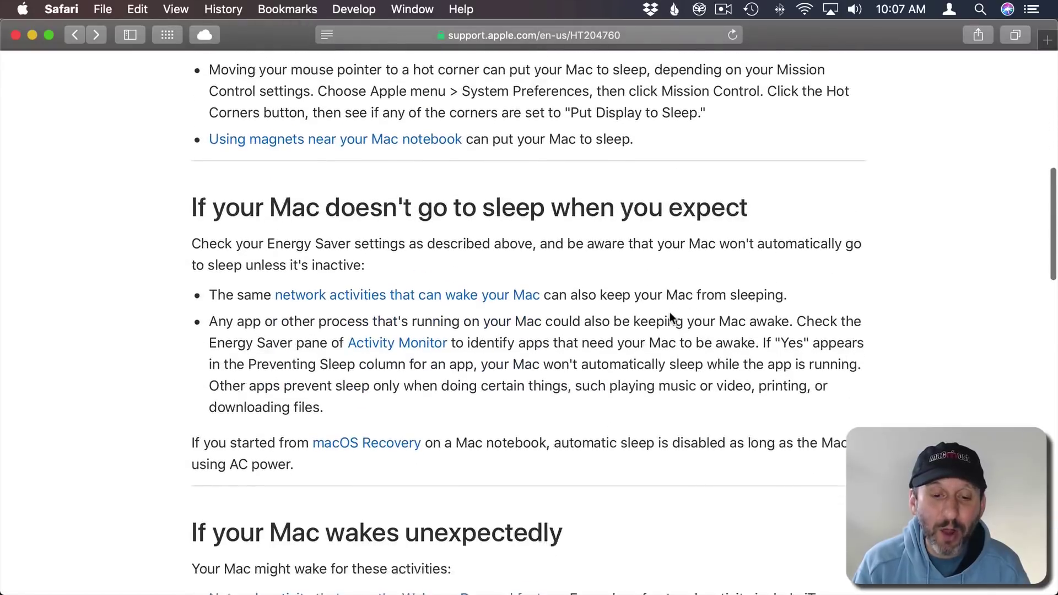
pyautogui.scroll(-3, 671, 316)
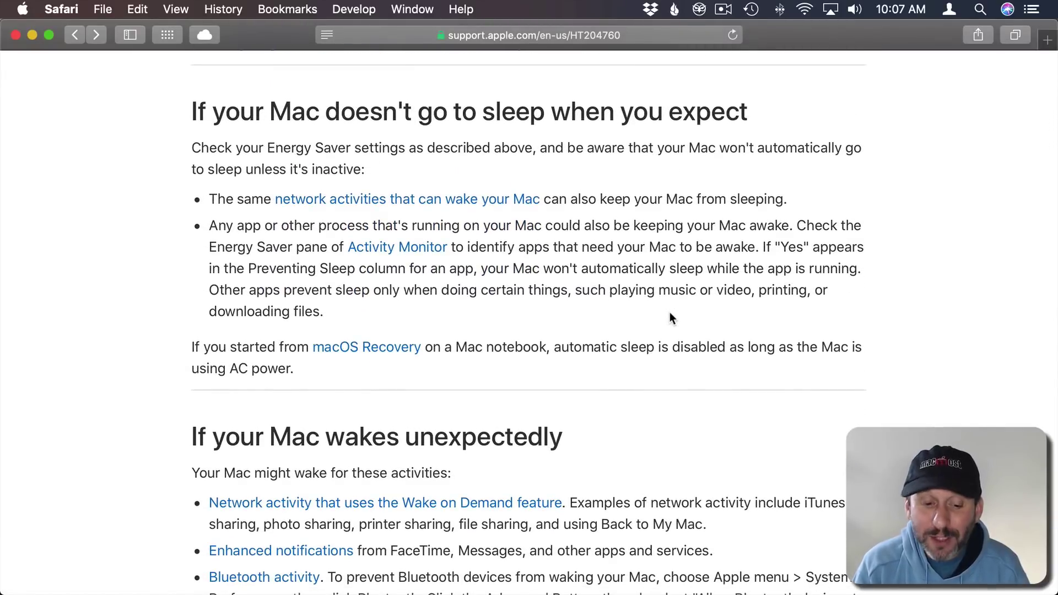
pyautogui.scroll(-8, 670, 312)
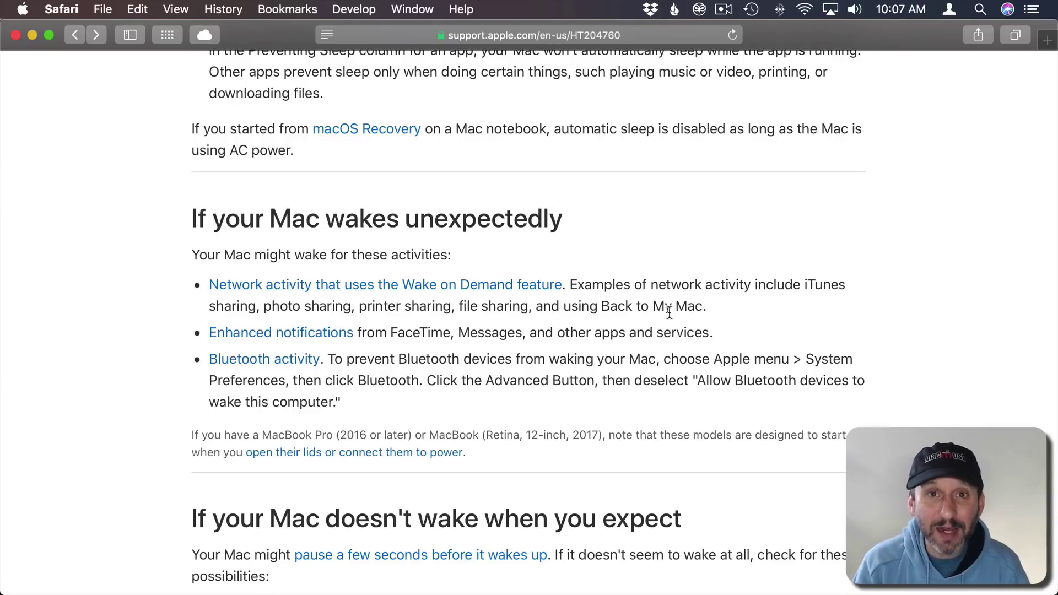
pyautogui.click(24, 10)
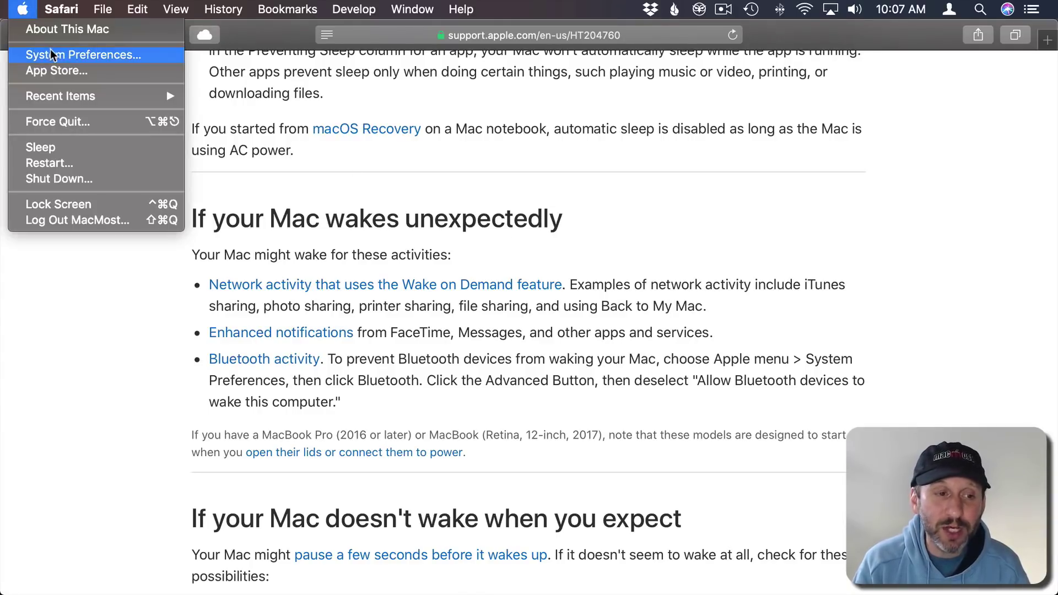
pyautogui.click(50, 50)
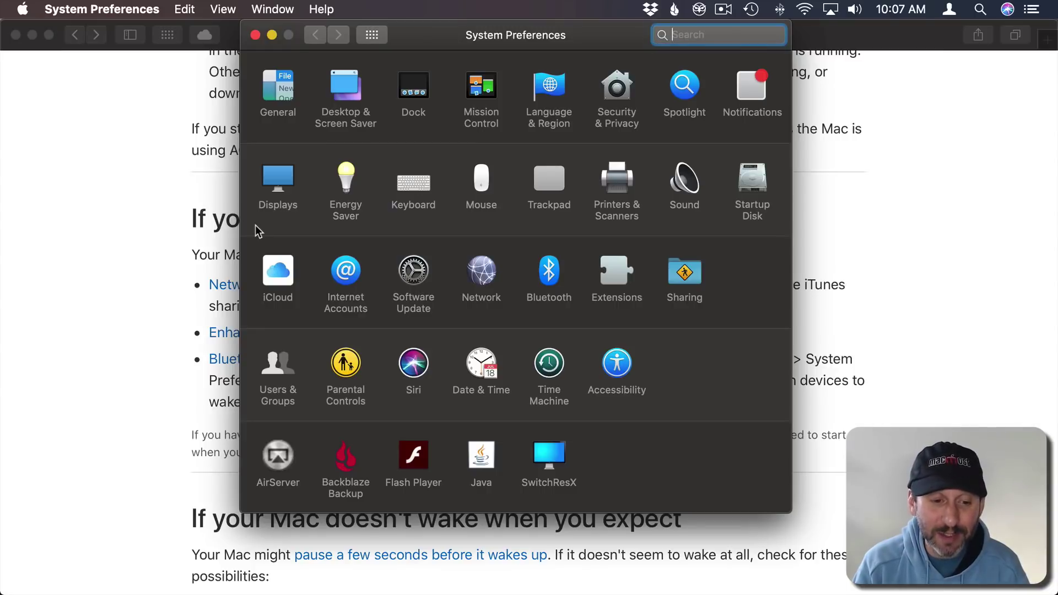
pyautogui.click(346, 175)
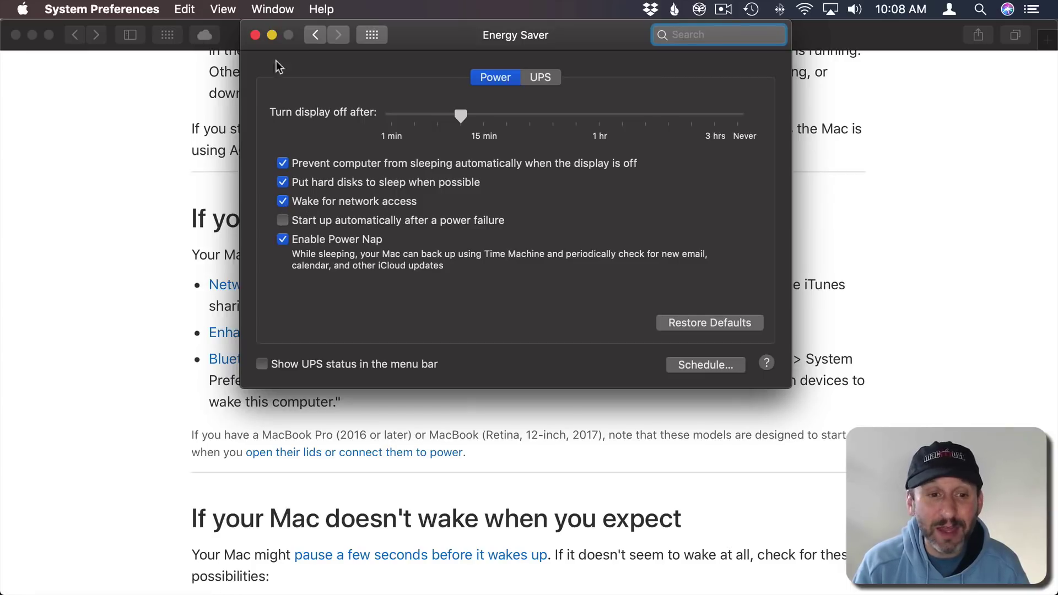
pyautogui.click(255, 35)
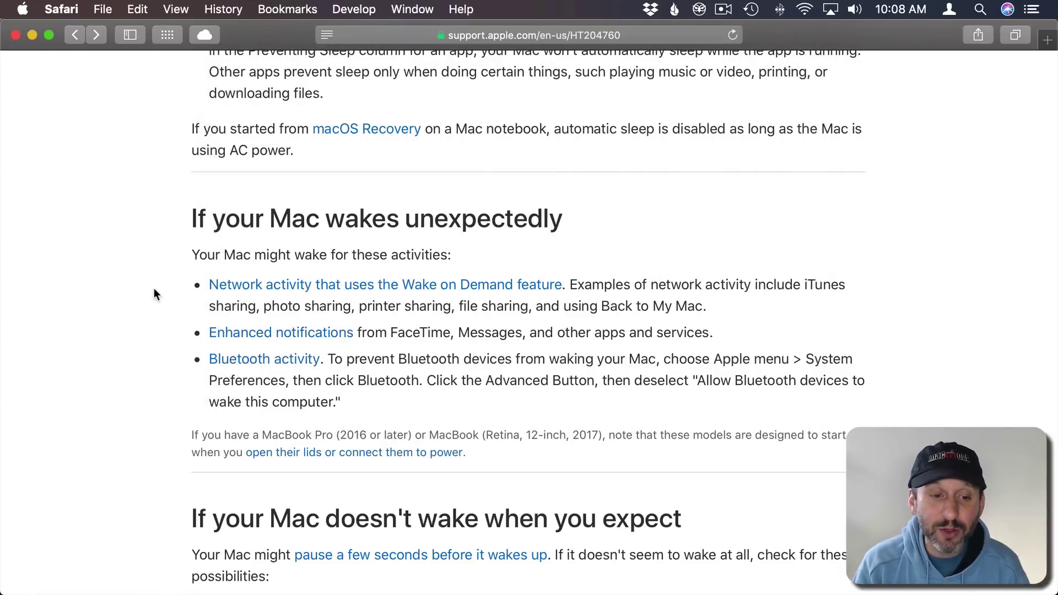
# Scroll down to the 'If the previous steps don't work' section listing Reset the SMC and Reset NVRAM
pyautogui.scroll(-10, 153, 289)
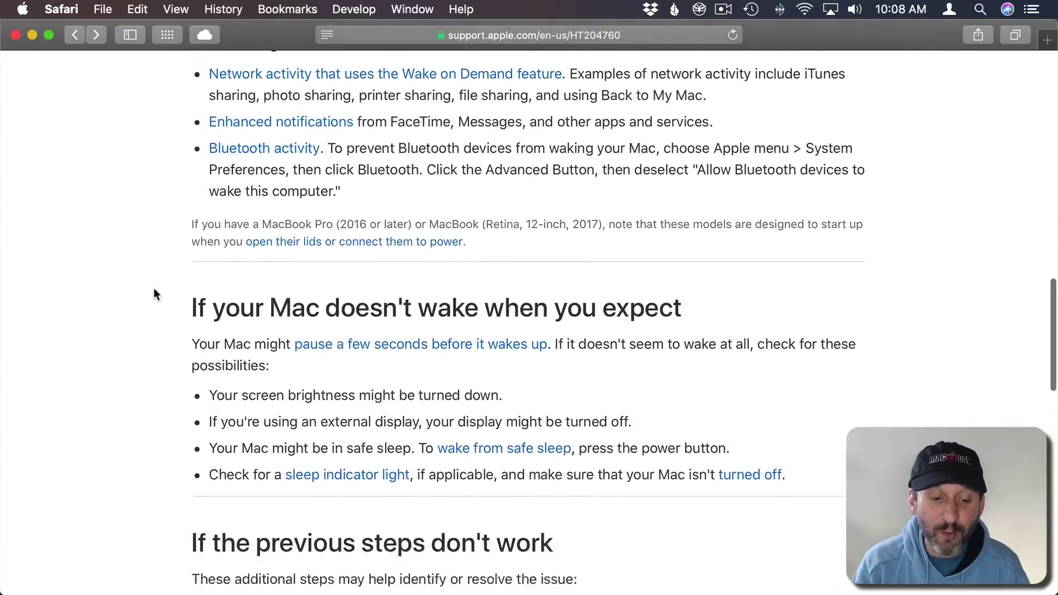
pyautogui.scroll(-5, 153, 294)
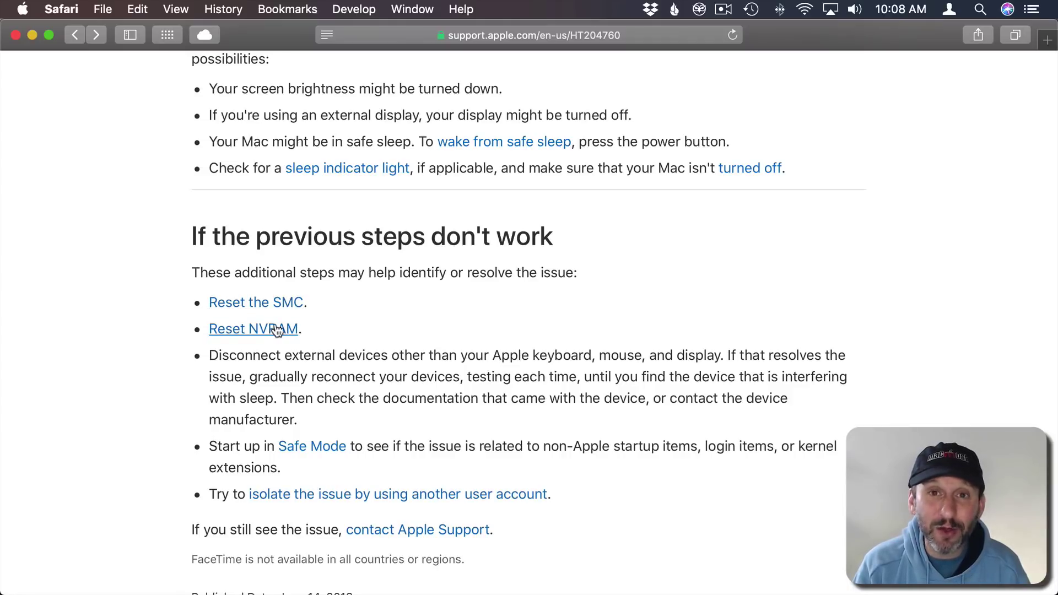
pyautogui.scroll(-4, 352, 325)
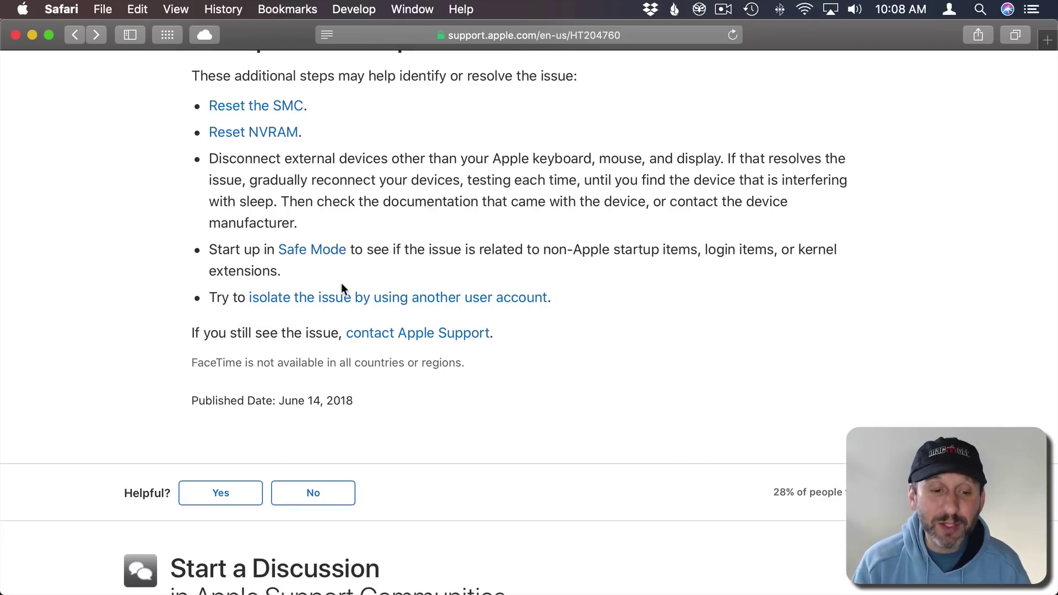